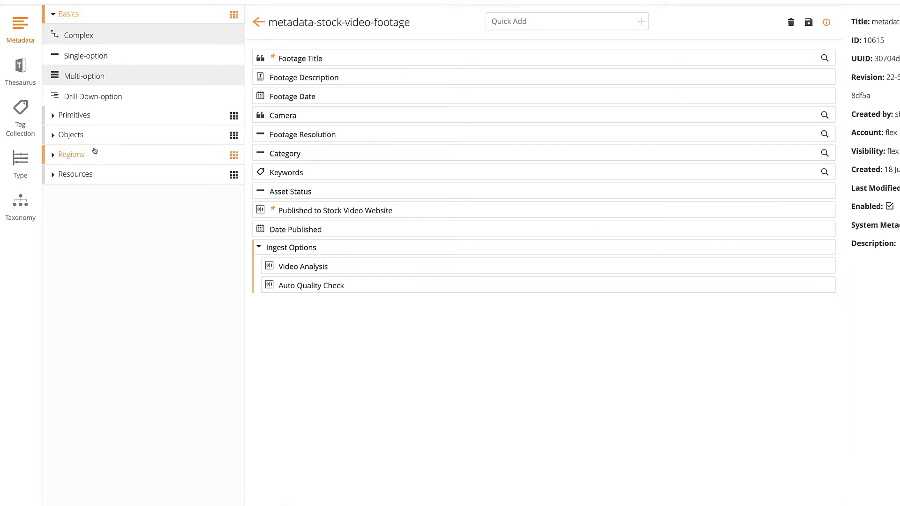
Step: Add a String field (New String 14) to the footage metadata definition from the Primitives palette
{"action": "left_click_drag", "start_coordinate": [66, 129], "coordinate": [351, 369]}
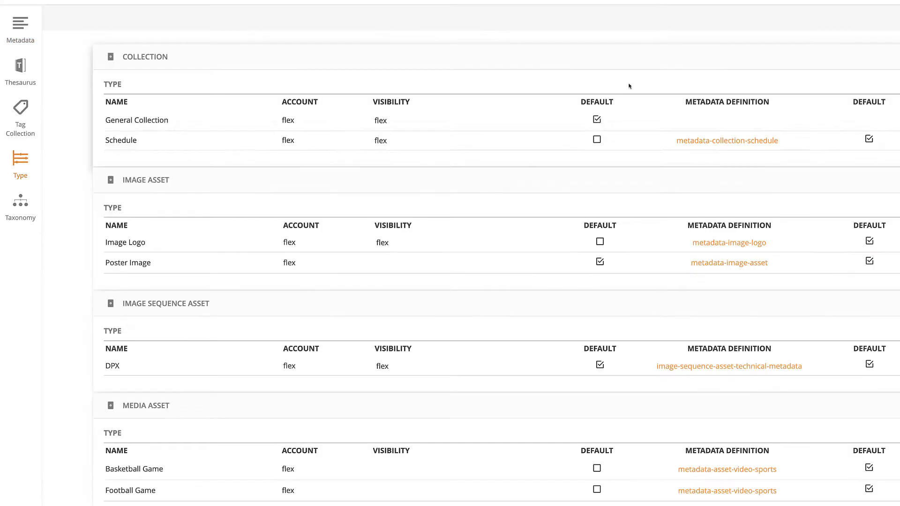
{"action": "mouse_move", "coordinate": [390, 117]}
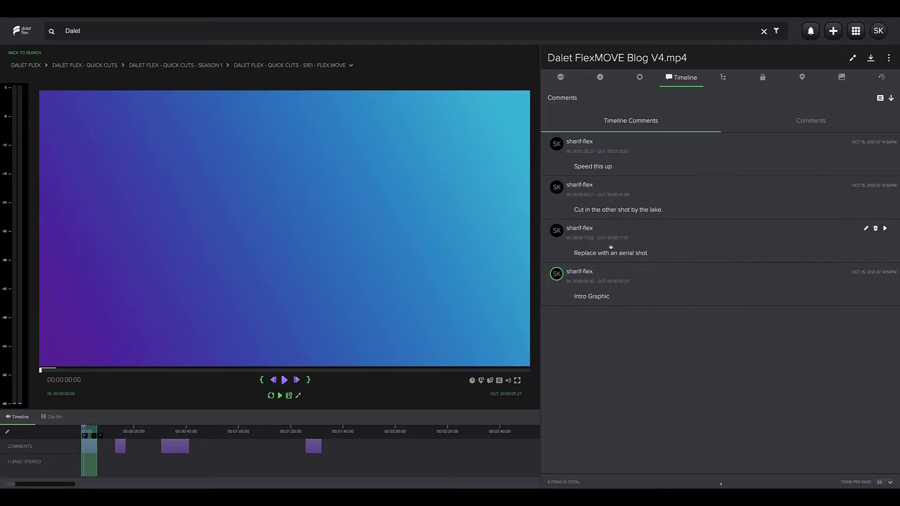
Step: Jump to the aerial shot and lake shot timeline comments' time ranges
{"action": "left_click", "coordinate": [610, 247]}
{"action": "left_click", "coordinate": [613, 209]}
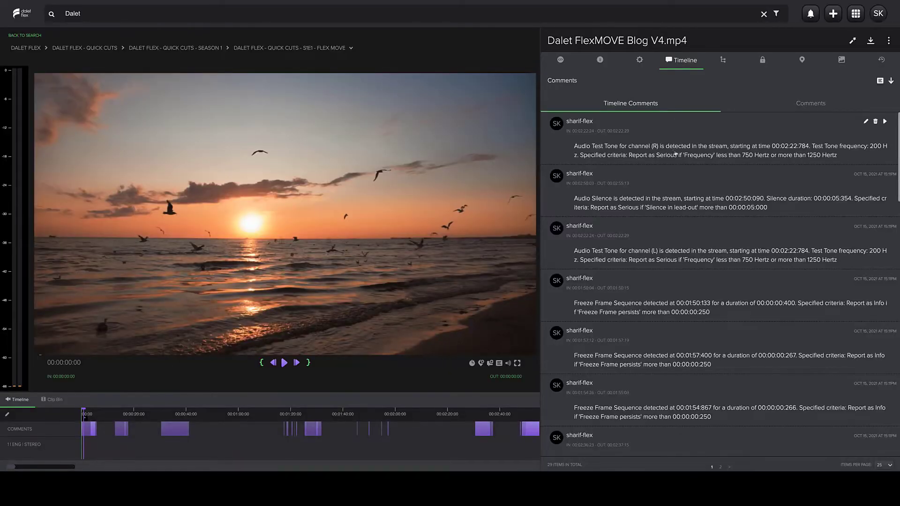
Step: Jump to the right-channel tone, silence, left-channel tone and first freeze-frame comments
{"action": "left_click", "coordinate": [675, 154]}
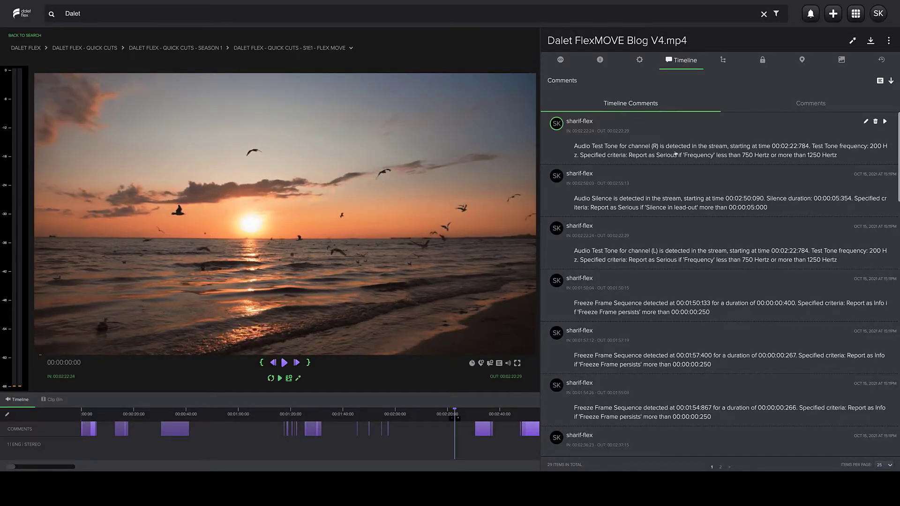
{"action": "left_click", "coordinate": [677, 208]}
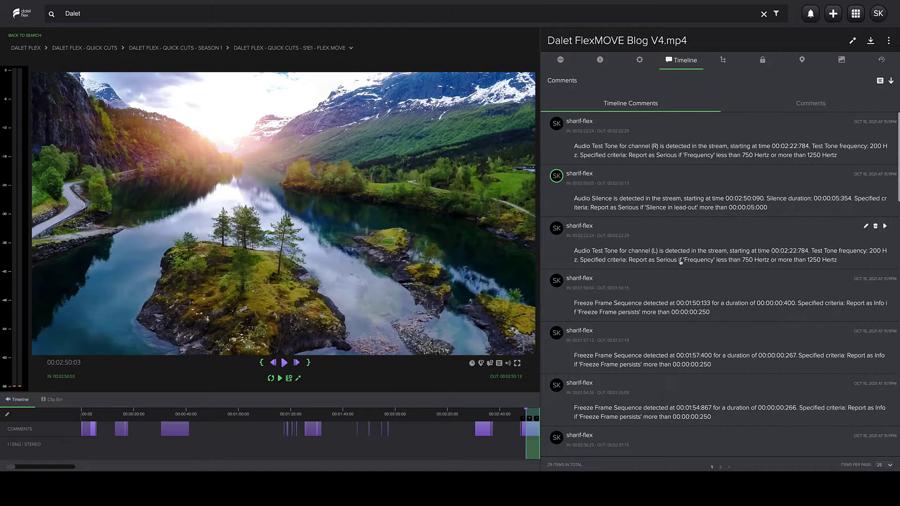
{"action": "left_click", "coordinate": [680, 261]}
{"action": "left_click", "coordinate": [680, 309]}
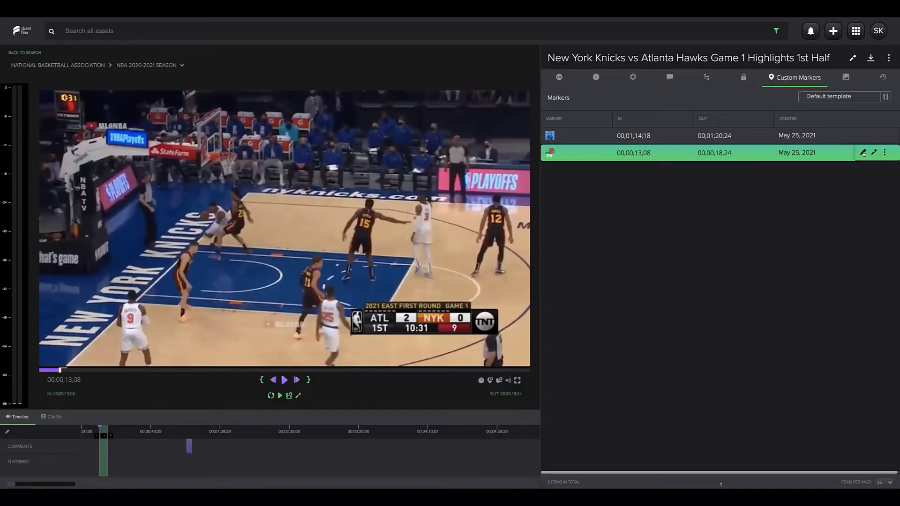
Step: Open the Basket custom marker's edit form
{"action": "left_click", "coordinate": [863, 153]}
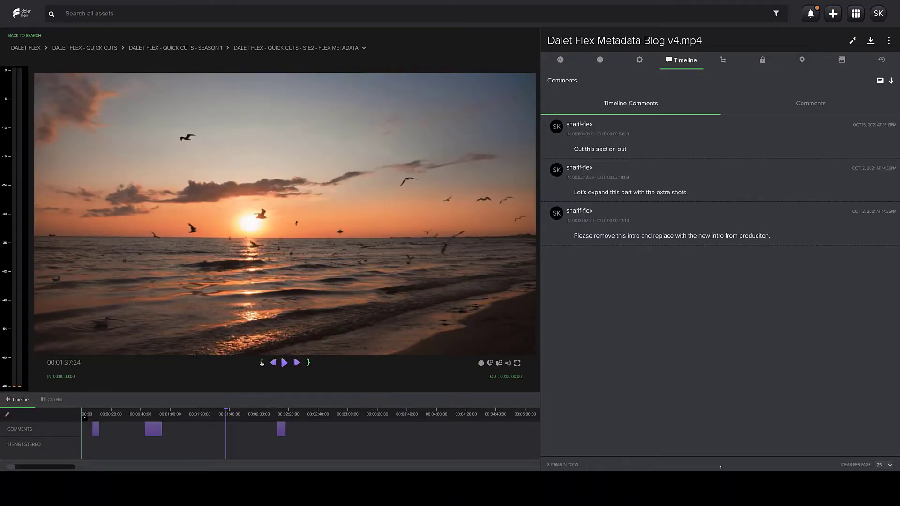
Step: Mark the comment range from 00:01:37:24 in to 00:01:43:00 out
{"action": "left_click", "coordinate": [262, 363]}
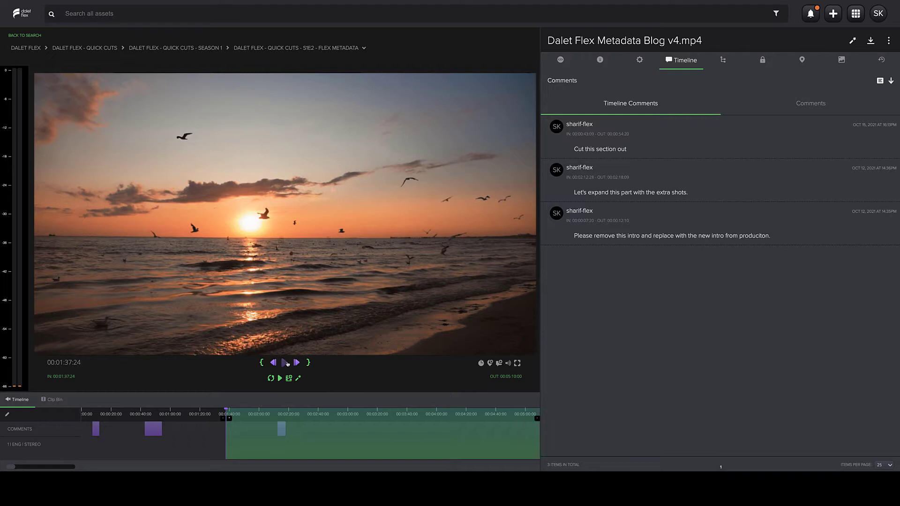
{"action": "left_click", "coordinate": [285, 362]}
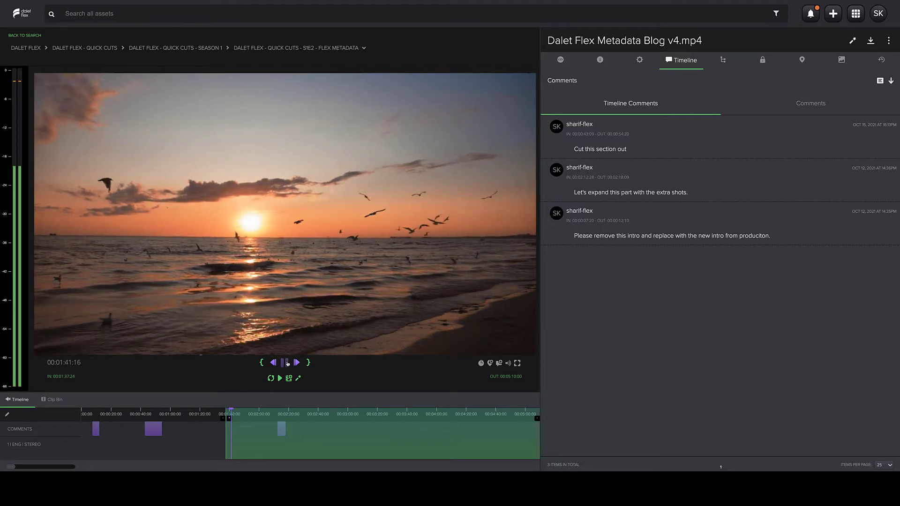
{"action": "left_click", "coordinate": [308, 362]}
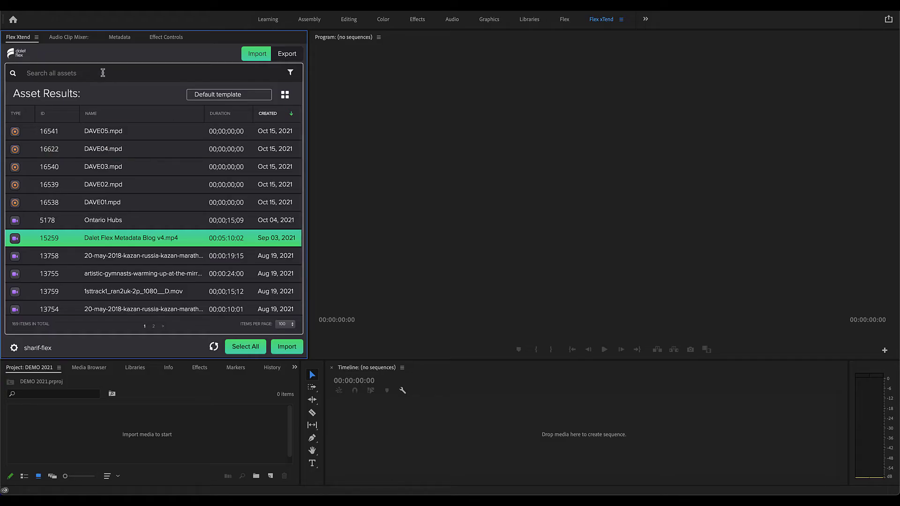
Step: Search Flex assets for 'Dalet' and import Dalet Flex Metadata Blog v4.mp4
{"action": "left_click", "coordinate": [104, 73]}
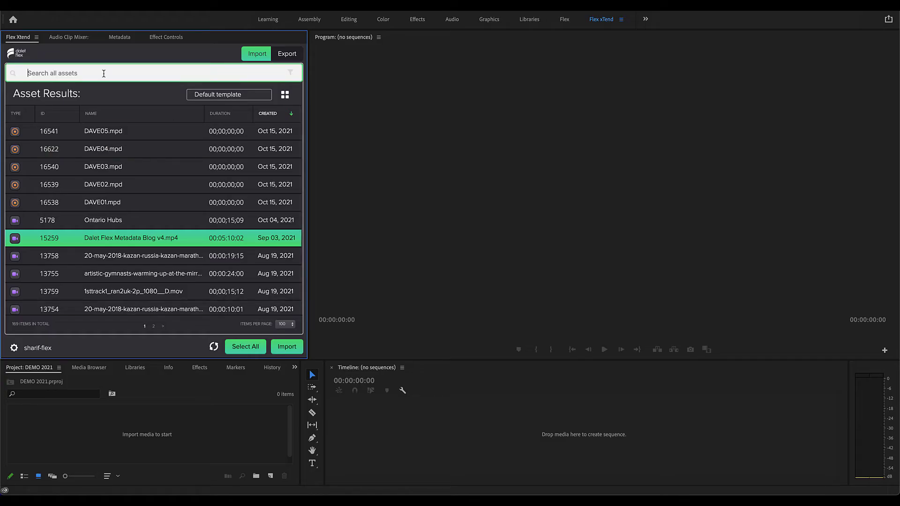
{"action": "type", "text": "Dalet"}
{"action": "key", "text": "Return"}
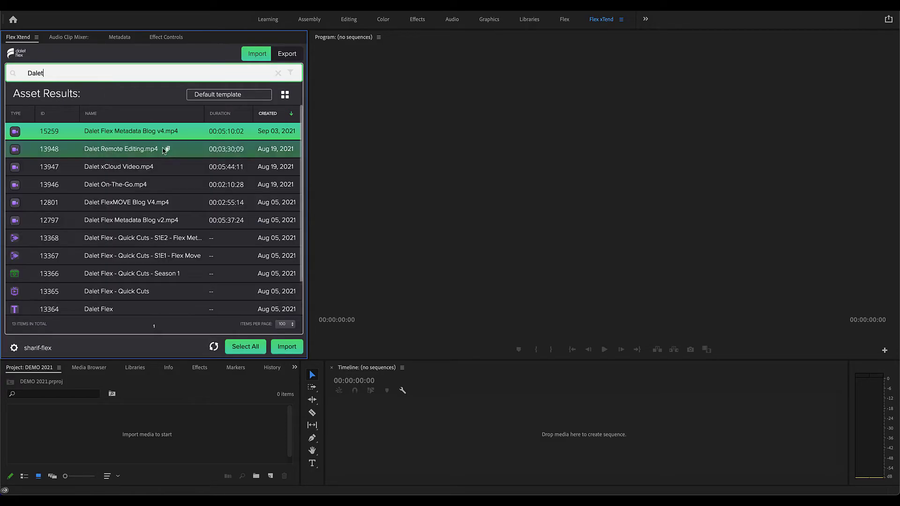
{"action": "left_click", "coordinate": [286, 348]}
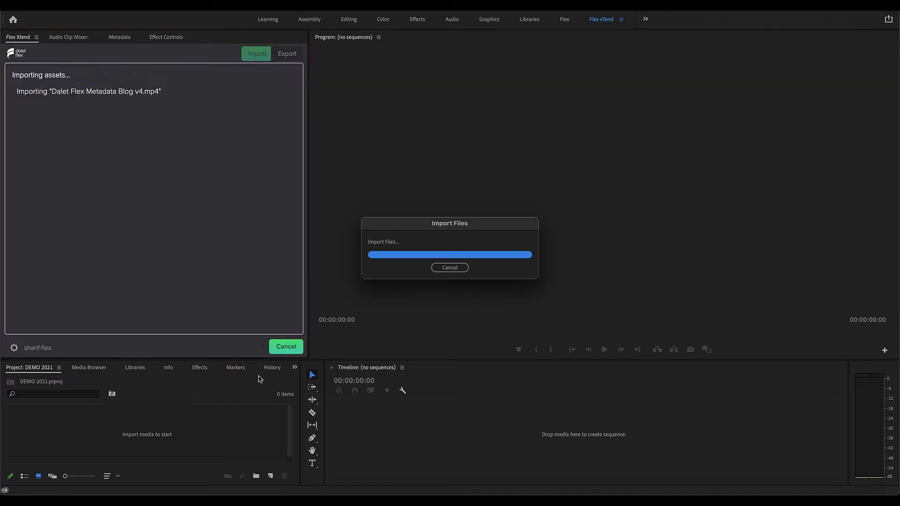
Step: Create a sequence from the imported clip and zoom the timeline to show its markers
{"action": "left_click_drag", "start_coordinate": [49, 430], "coordinate": [397, 422]}
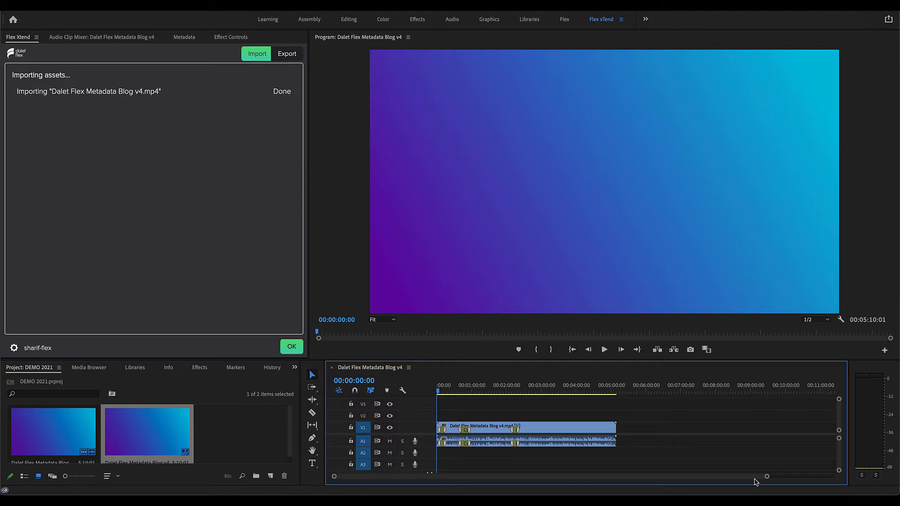
{"action": "left_click_drag", "start_coordinate": [767, 478], "coordinate": [610, 478]}
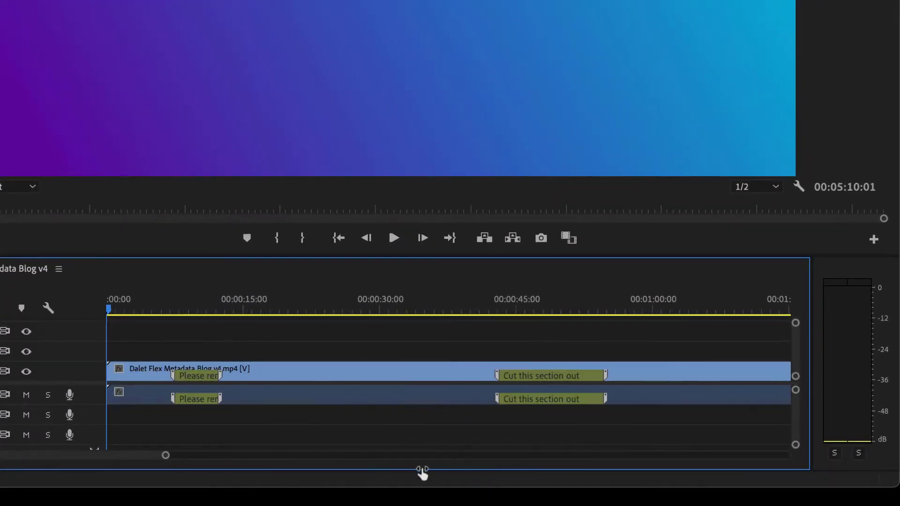
{"action": "left_click_drag", "start_coordinate": [133, 460], "coordinate": [191, 461]}
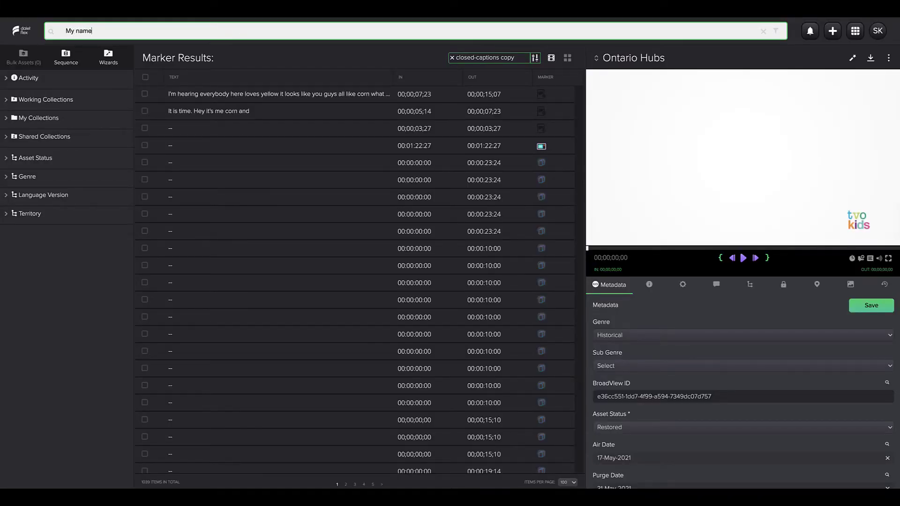
Step: Run the closed-captions phrase search and play Dalet FlexMOVE Blog V4.mp4 from the 00:00:07:05 match
{"action": "key", "text": "Return"}
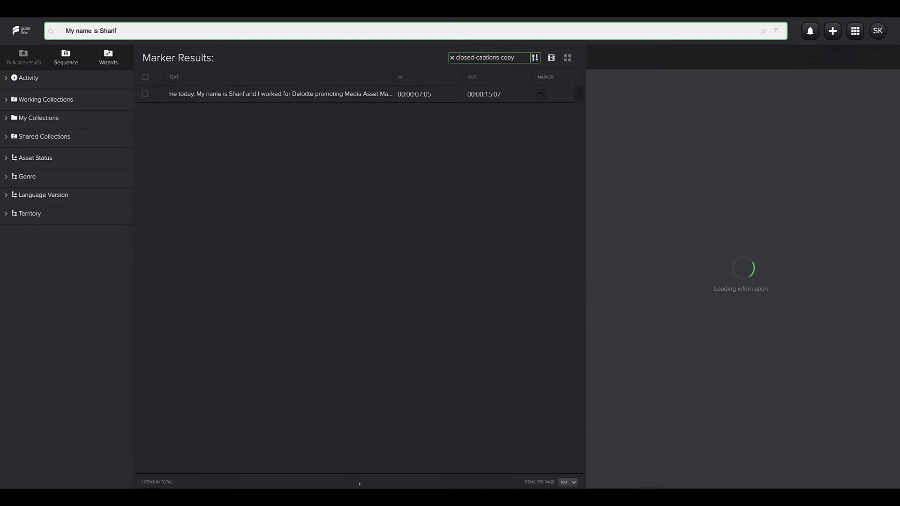
{"action": "left_click", "coordinate": [290, 94]}
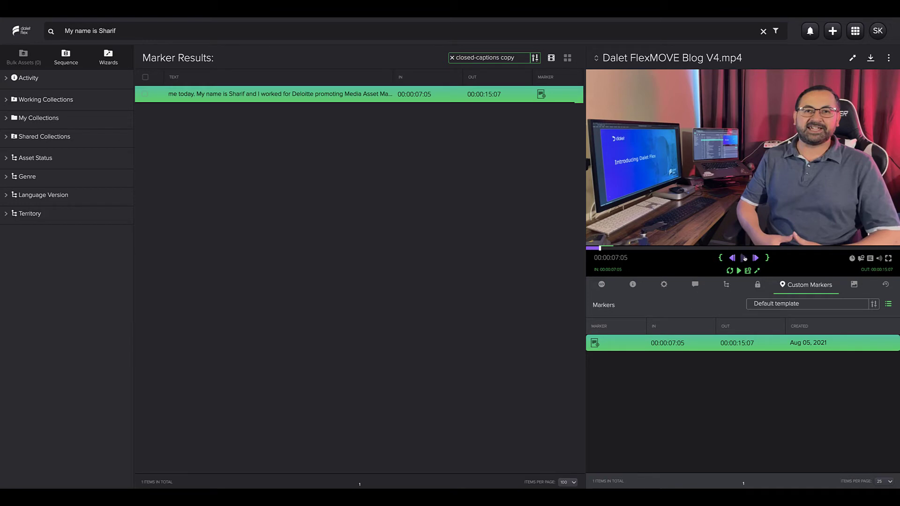
{"action": "left_click", "coordinate": [744, 257]}
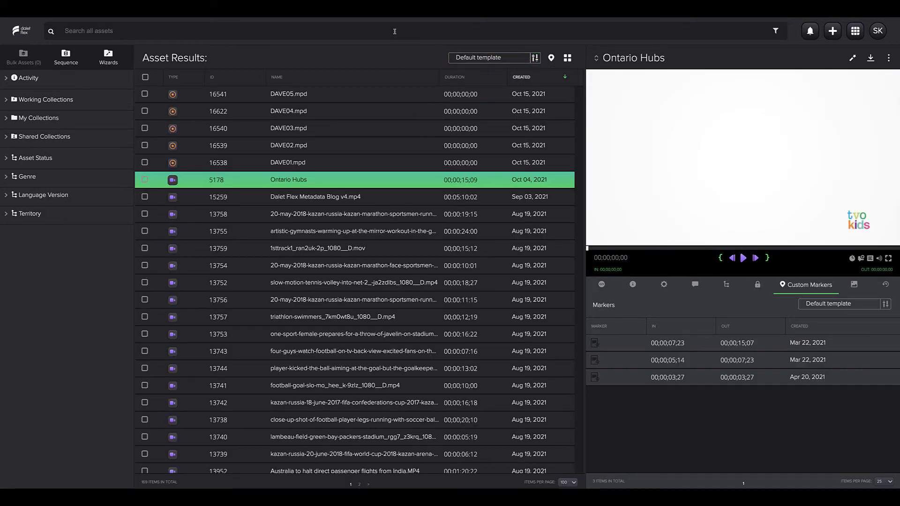
Step: Search for 'camel', switch to marker results, and cue the Caminandes clip to the first marker
{"action": "left_click", "coordinate": [394, 31]}
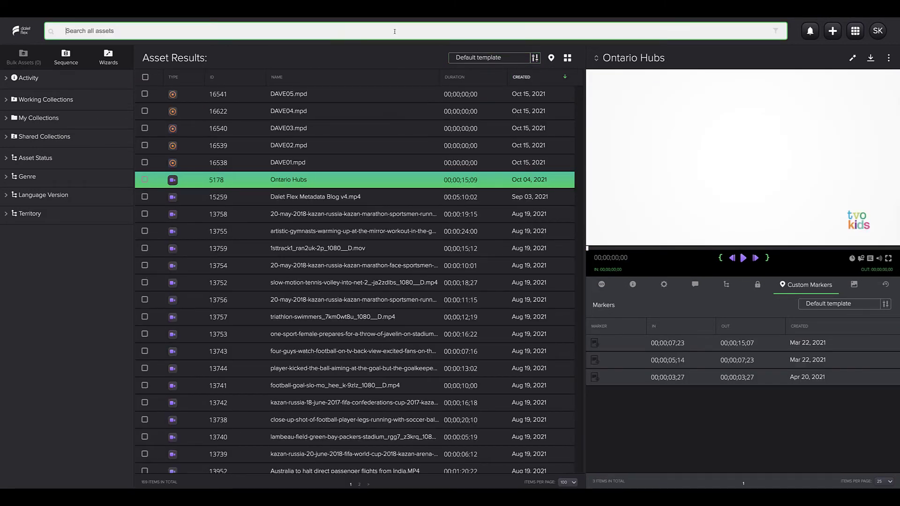
{"action": "key", "text": "Return"}
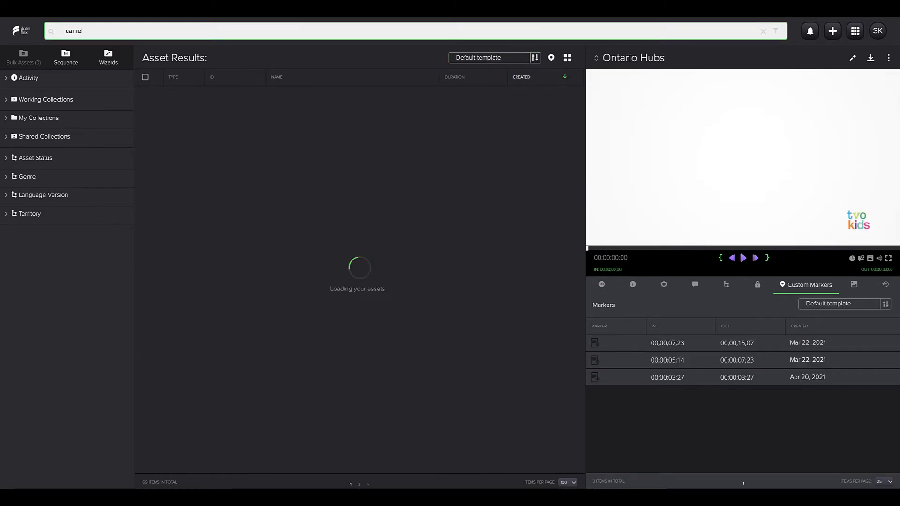
{"action": "left_click", "coordinate": [552, 59]}
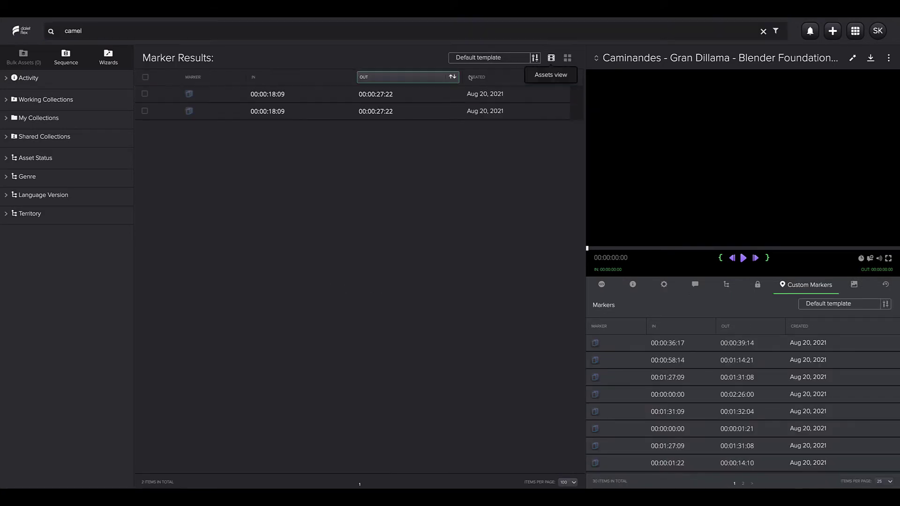
{"action": "left_click", "coordinate": [323, 95]}
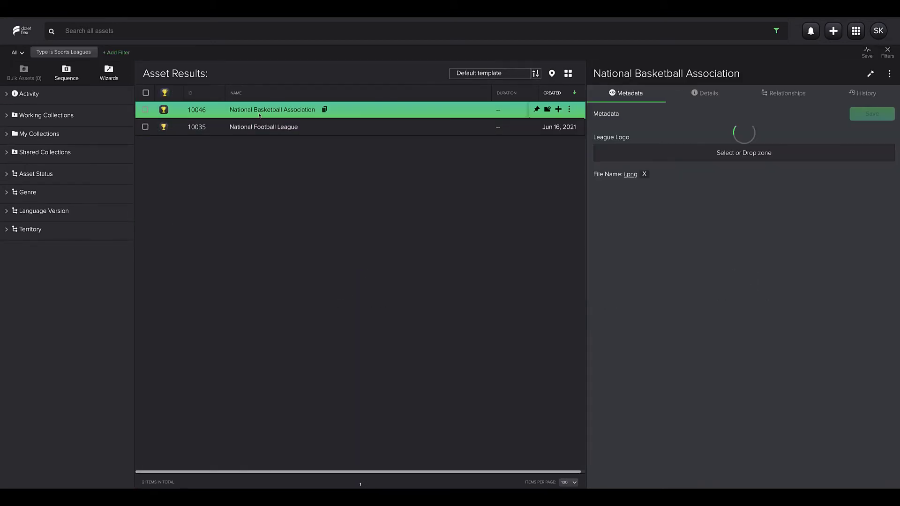
Step: Browse the NBA 2020-2021 Season to the Knicks vs Hawks Game 1 highlights and cue its 00;00;13;08 marker
{"action": "left_click", "coordinate": [259, 112]}
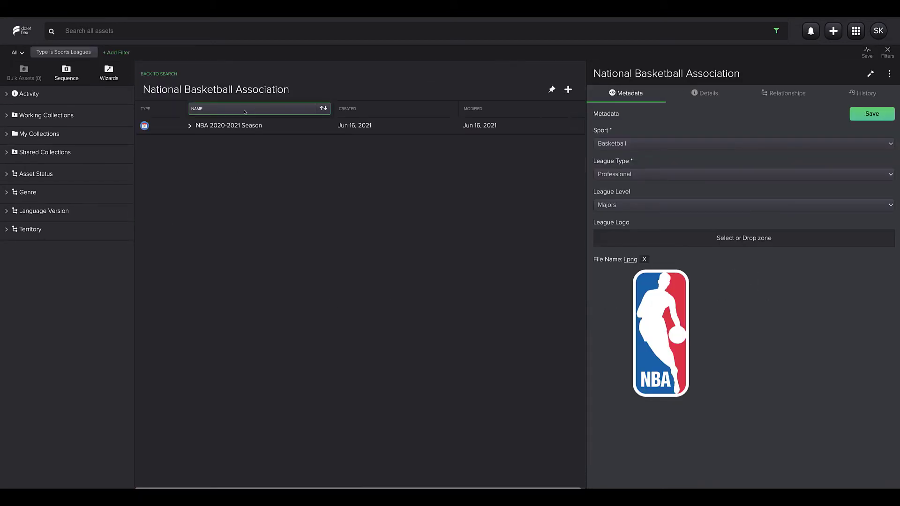
{"action": "left_click", "coordinate": [190, 126]}
{"action": "left_click", "coordinate": [239, 143]}
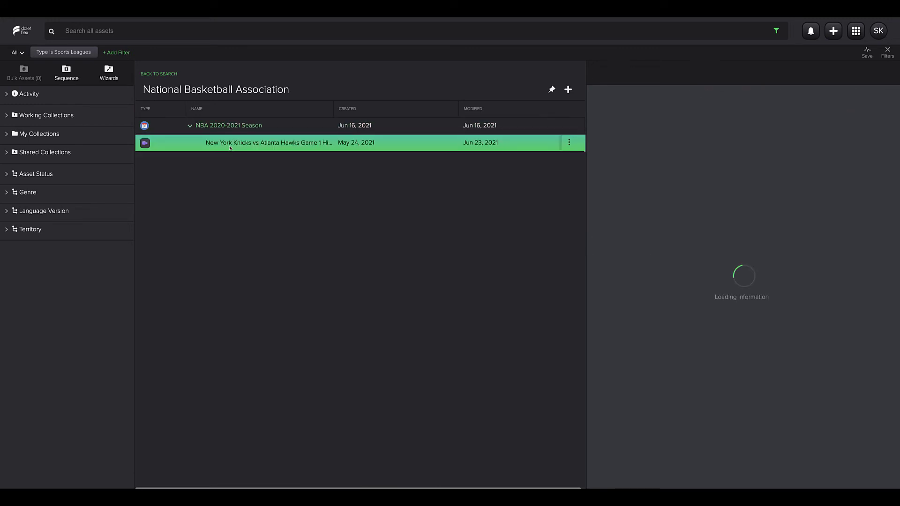
{"action": "double_click", "coordinate": [239, 148]}
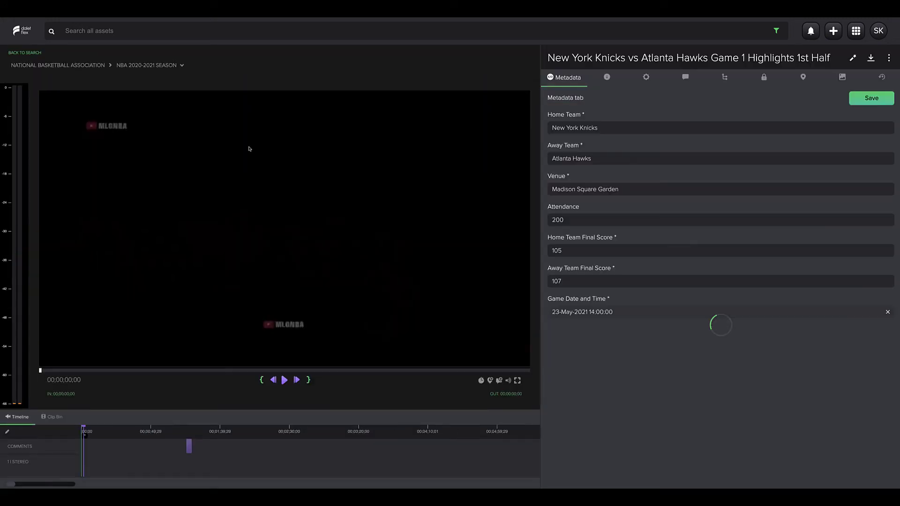
{"action": "left_click", "coordinate": [798, 77]}
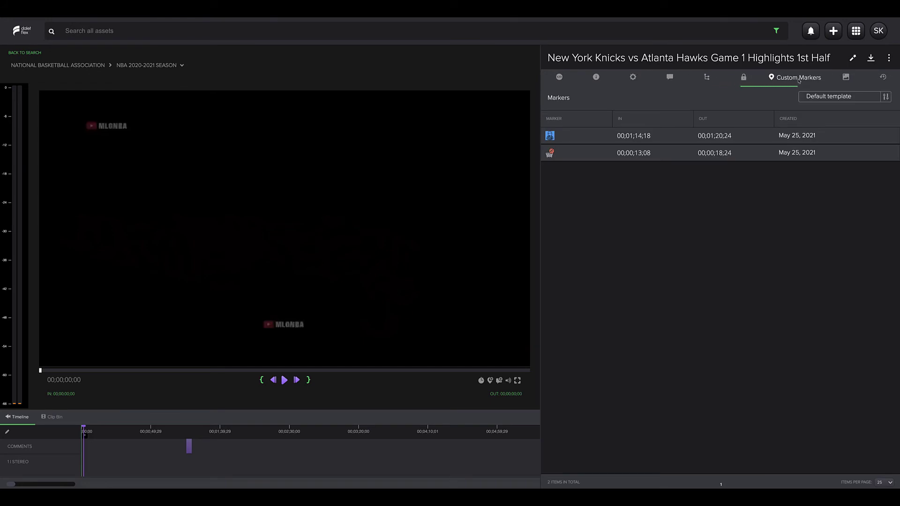
{"action": "left_click", "coordinate": [636, 154]}
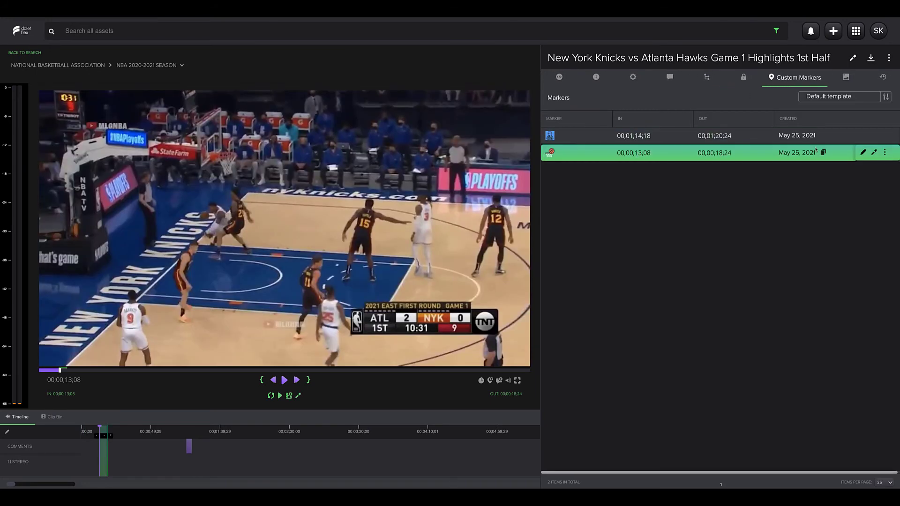